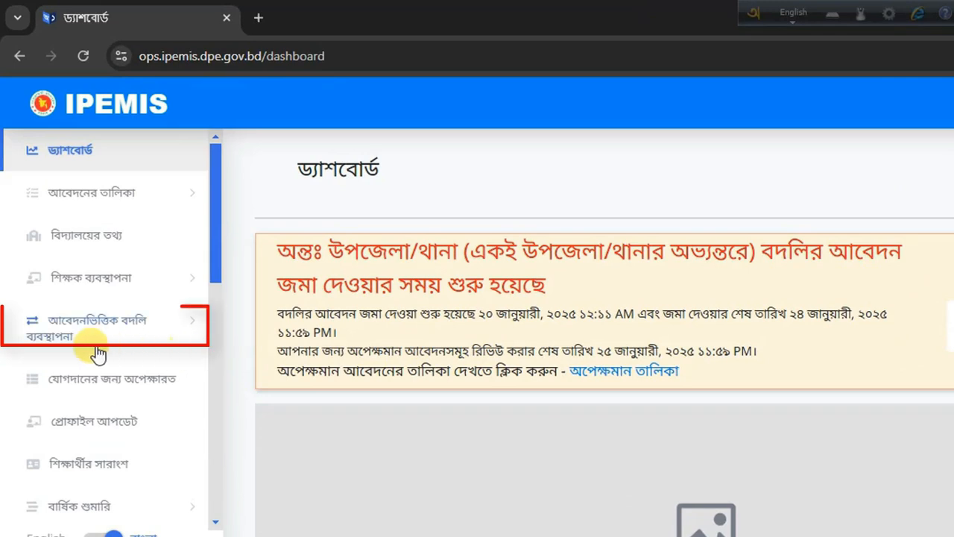
# Start a new transfer application from the application-based transfer management section.
pyautogui.click(168, 328)
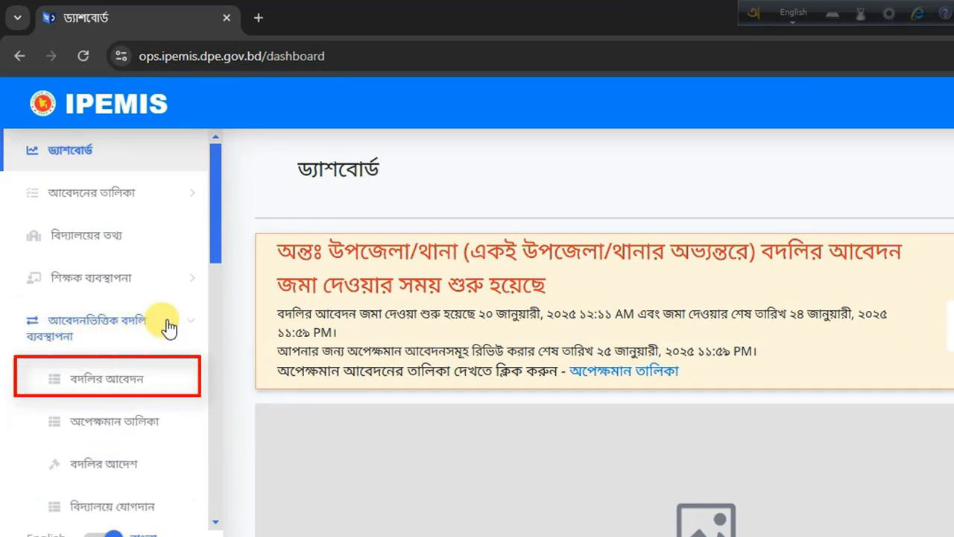
pyautogui.click(108, 380)
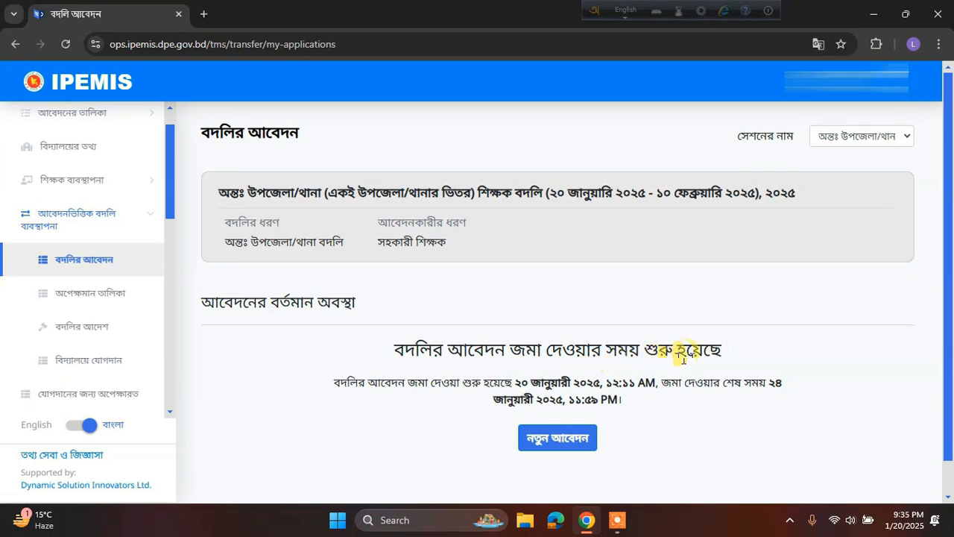
pyautogui.click(558, 437)
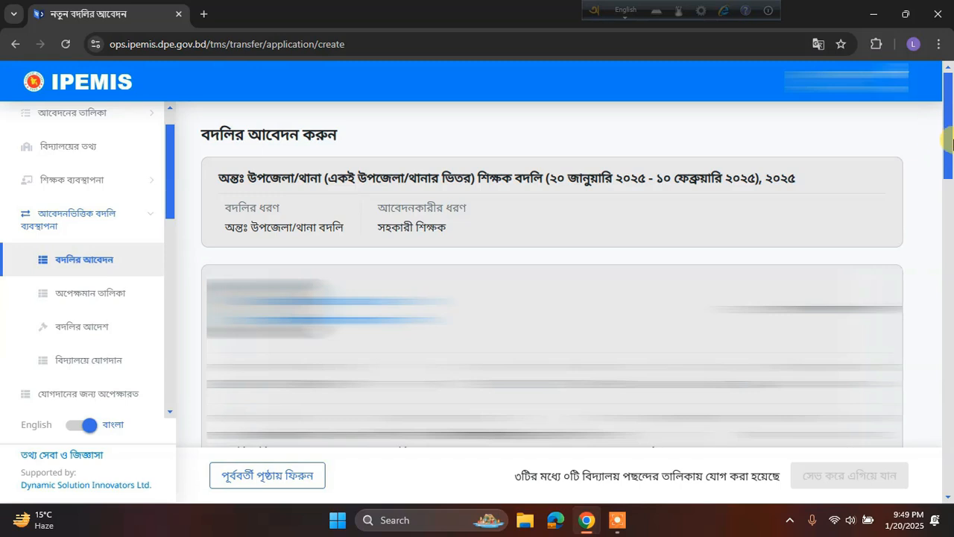
# Scroll down to the table of 161 eligible schools with vacancies.
pyautogui.scroll(-2, 951, 141)
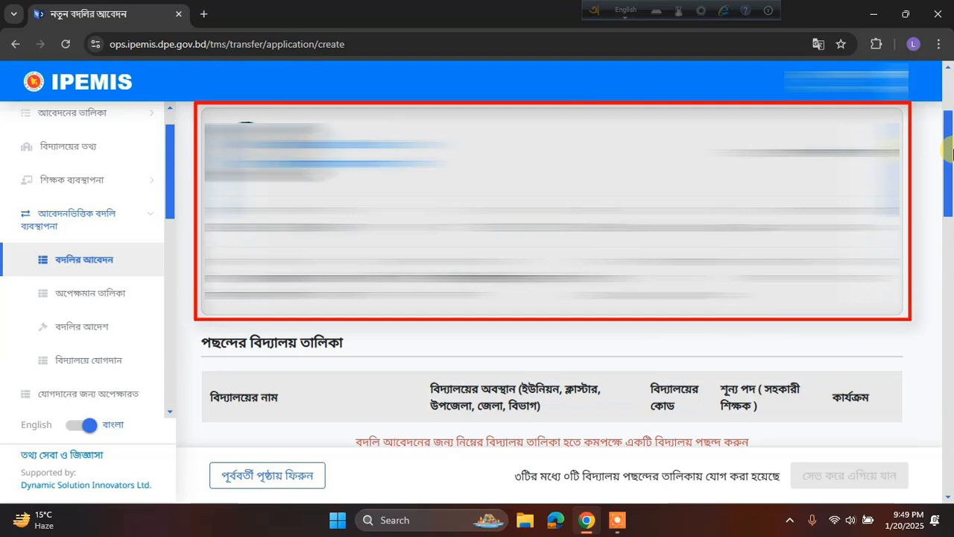
pyautogui.scroll(-3, 951, 153)
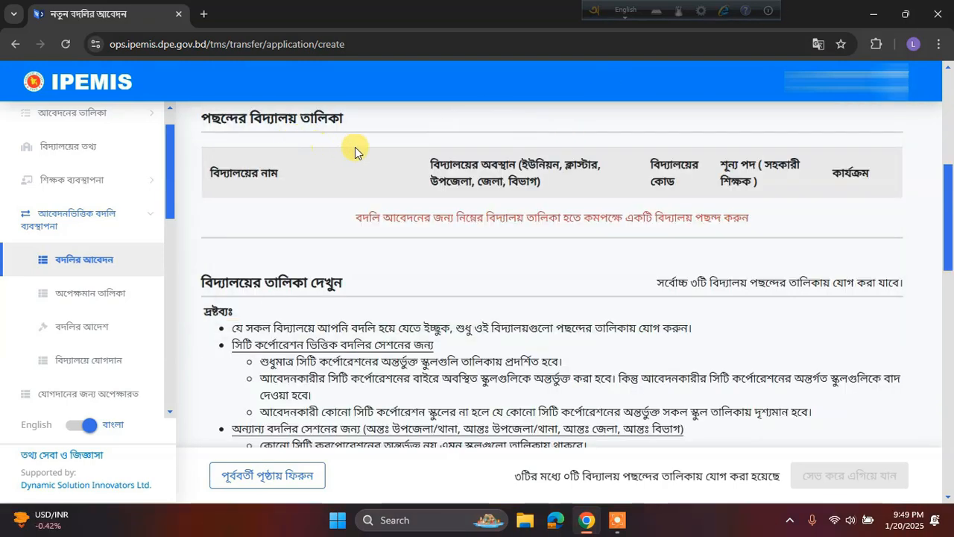
pyautogui.scroll(-2, 399, 161)
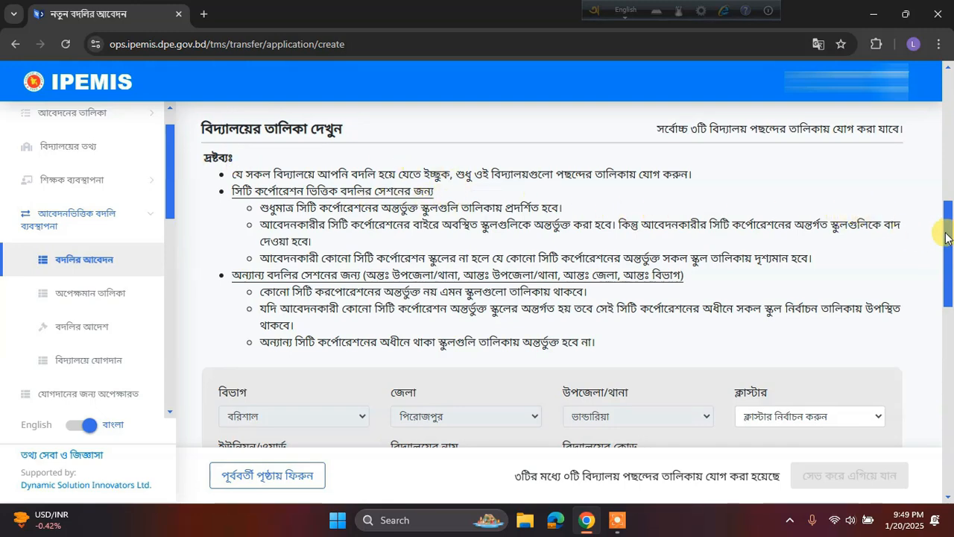
pyautogui.moveTo(946, 243); pyautogui.dragTo(946, 306)
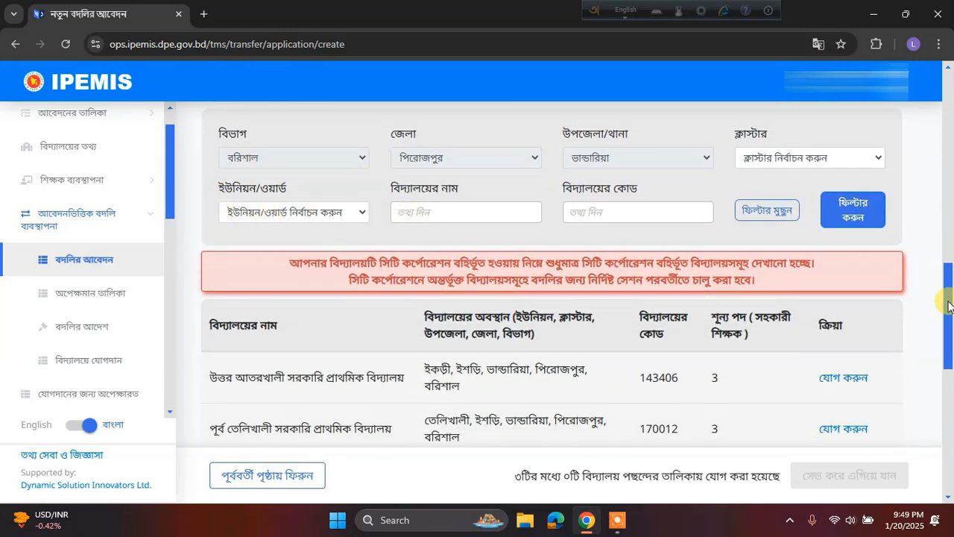
pyautogui.scroll(-3, 675, 239)
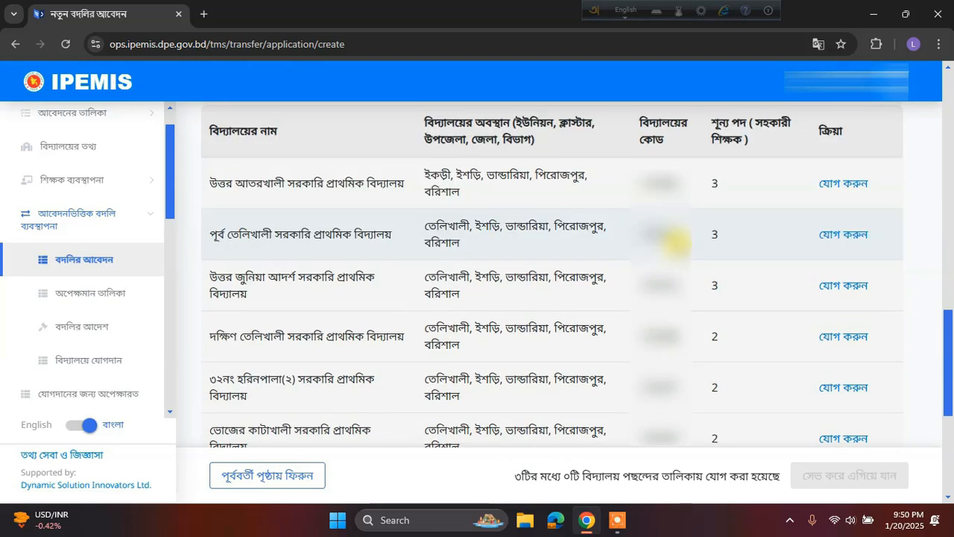
pyautogui.scroll(-3, 579, 293)
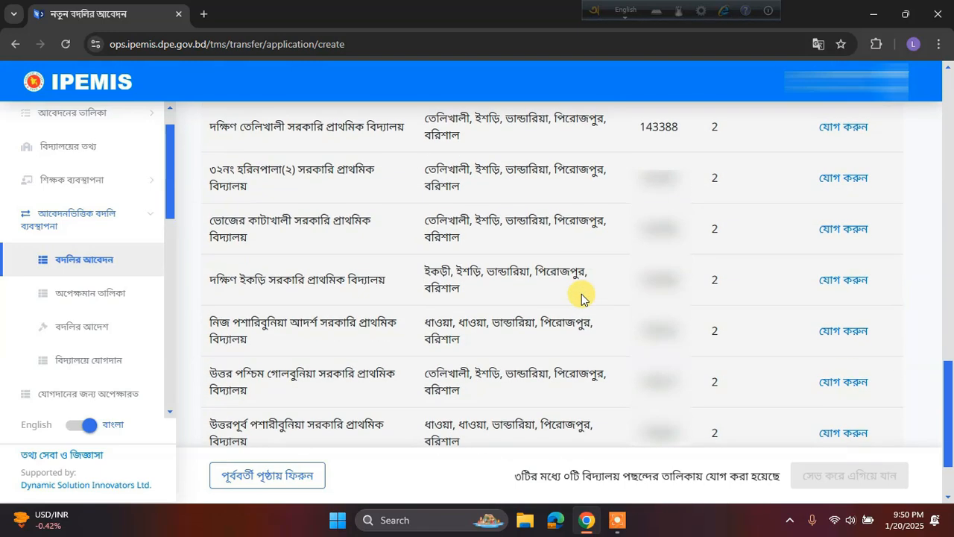
pyautogui.scroll(-2, 581, 298)
pyautogui.scroll(-1, 582, 296)
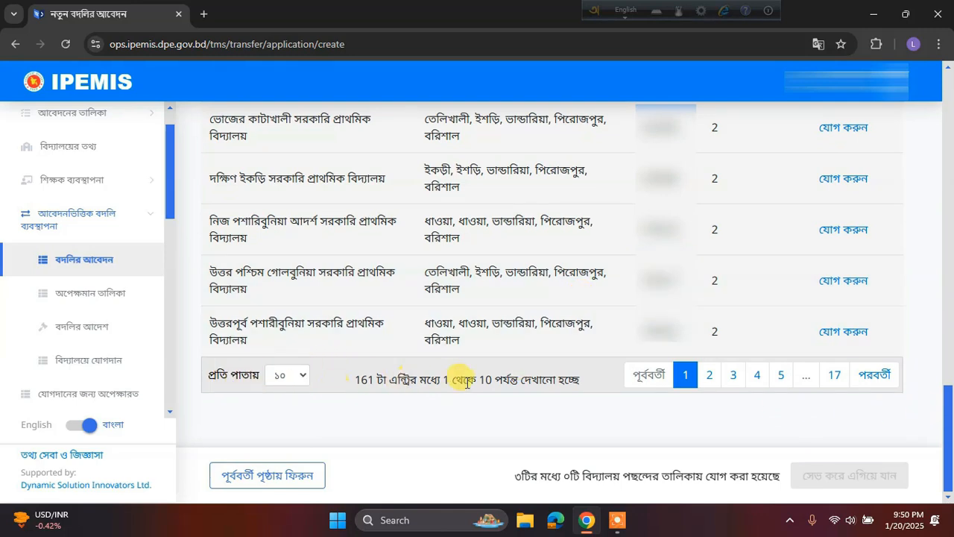
# Leave rows-per-page unchanged and move the school list to page 2, entries 11–20.
pyautogui.click(297, 382)
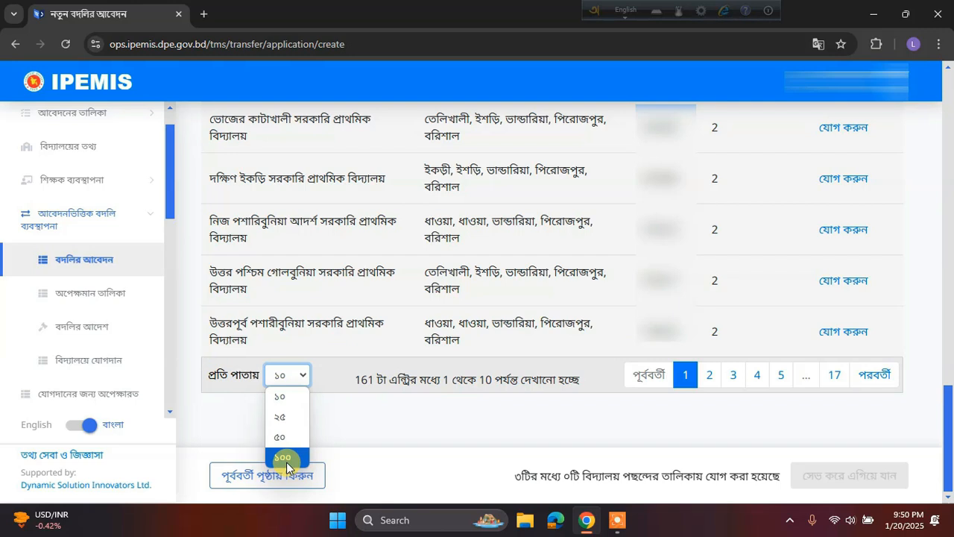
pyautogui.click(380, 405)
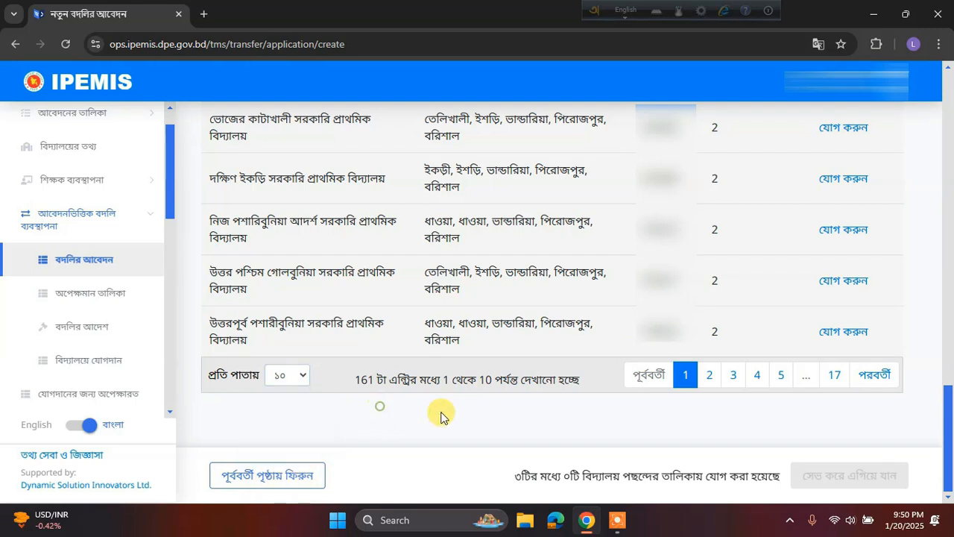
pyautogui.click(710, 375)
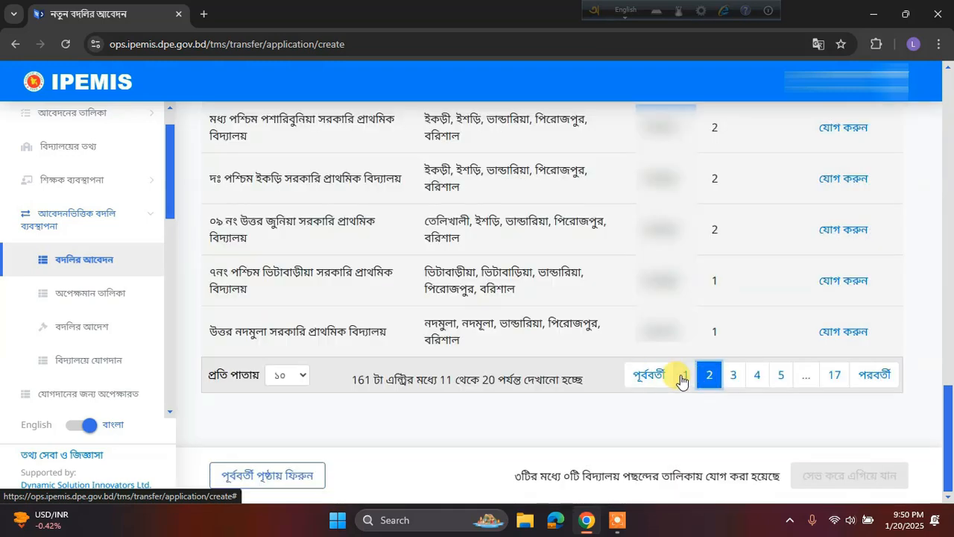
pyautogui.scroll(7, 633, 387)
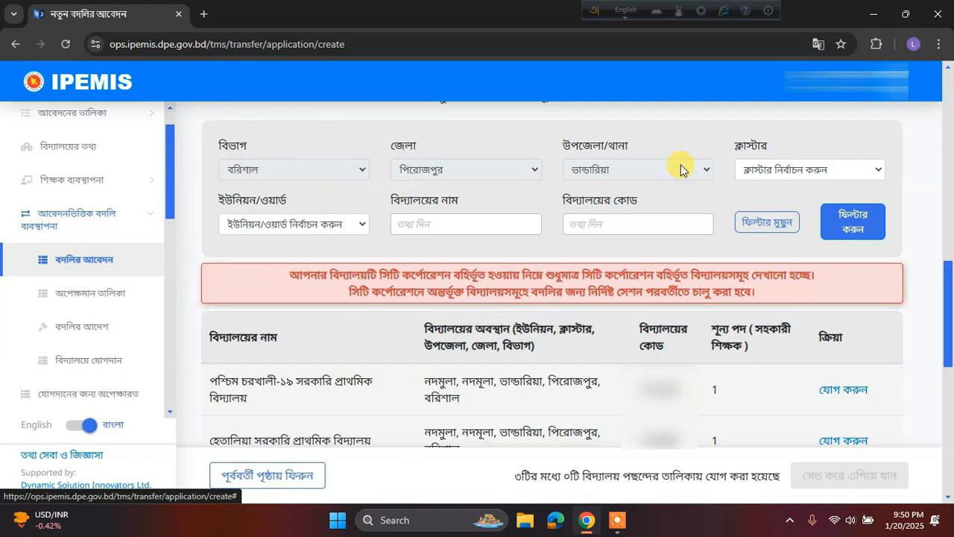
# Filter by cluster and union ধাওয়া with school code 143418, then add that school as first choice.
pyautogui.click(814, 178)
pyautogui.click(785, 270)
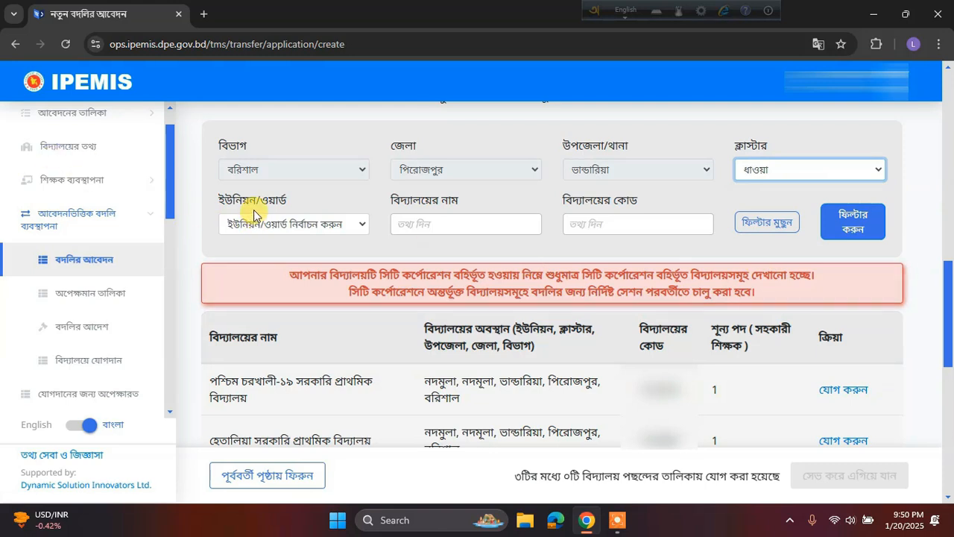
pyautogui.click(332, 227)
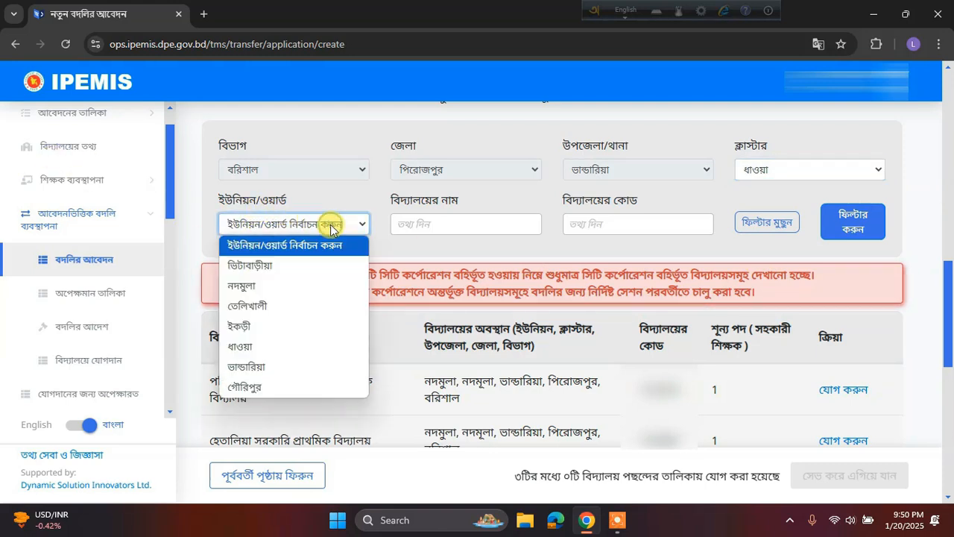
pyautogui.click(300, 343)
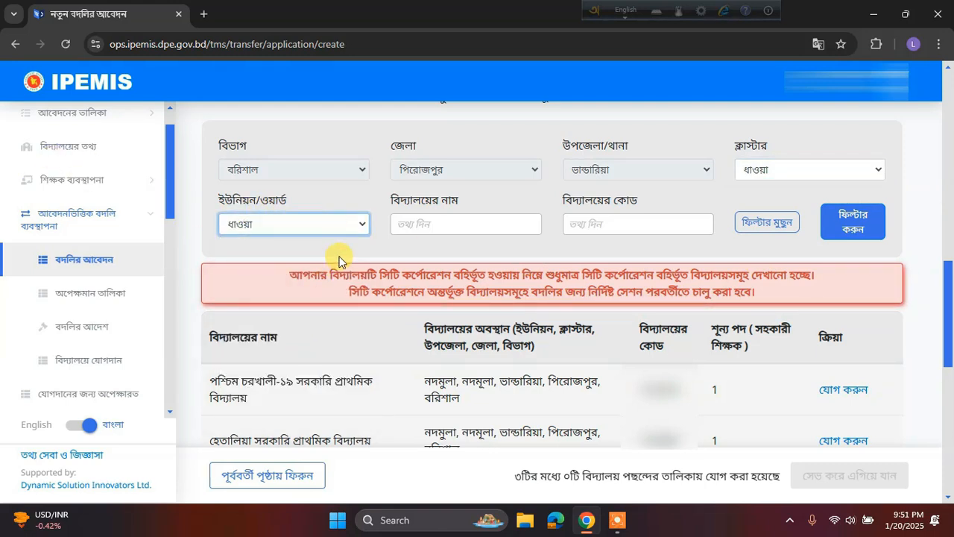
pyautogui.press('Tab')
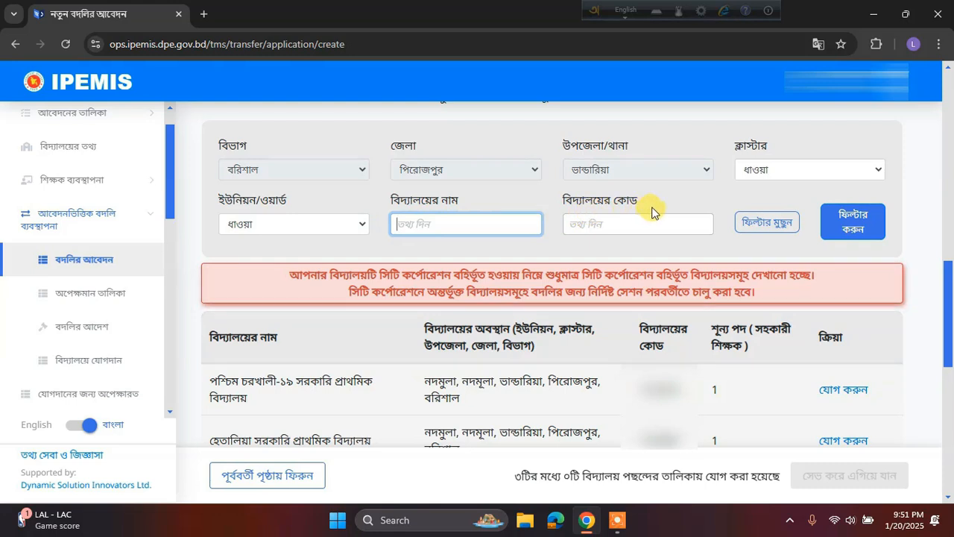
pyautogui.click(616, 223)
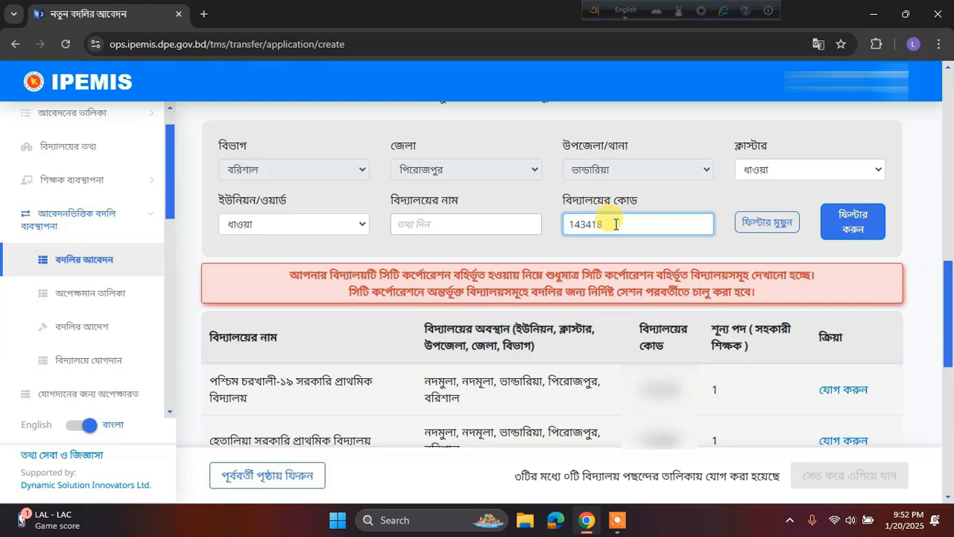
pyautogui.click(855, 222)
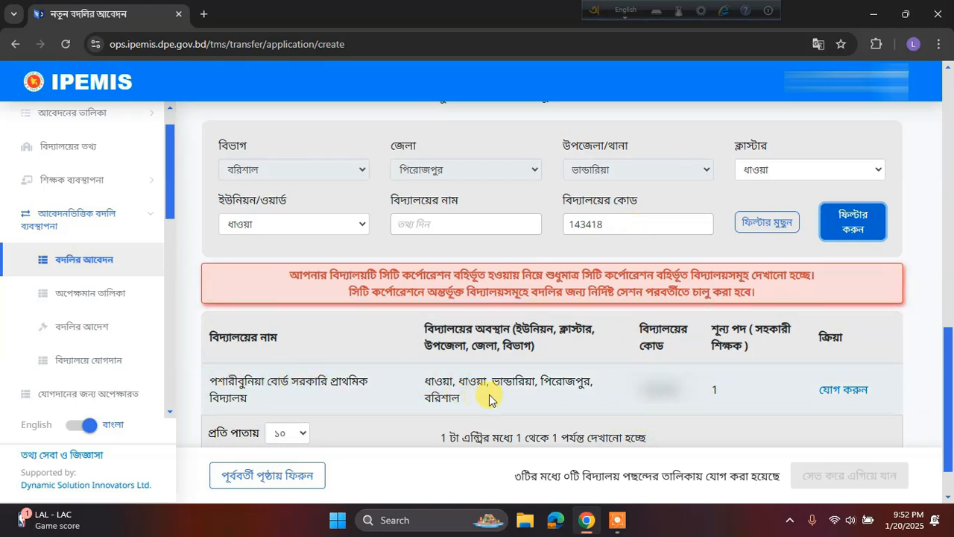
pyautogui.click(851, 392)
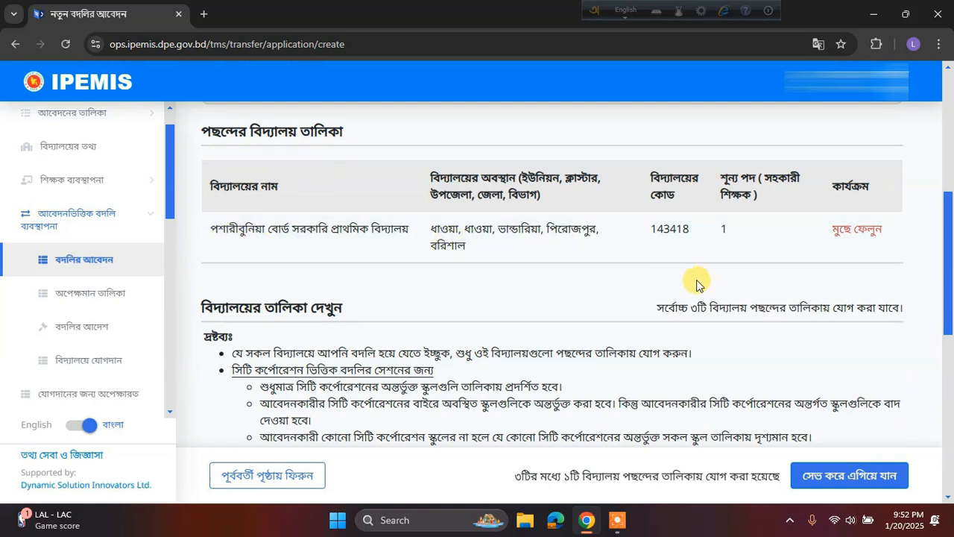
# Refilter all ধাওয়া schools and add পশ্চিম উত্তর রাজপাশা আদর্শ সরকারি প্রাথমিক বিদ্যালয় as second choice.
pyautogui.scroll(-6, 561, 252)
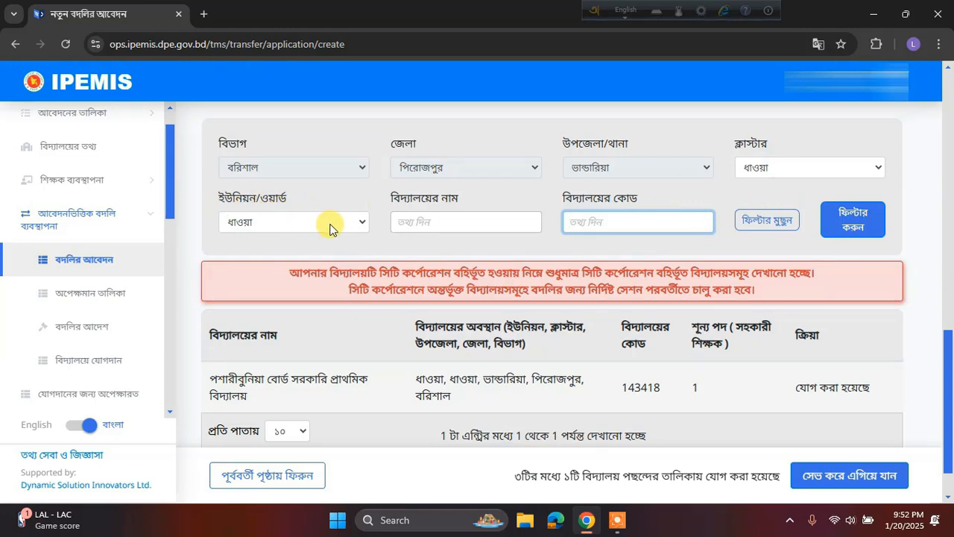
pyautogui.click(862, 226)
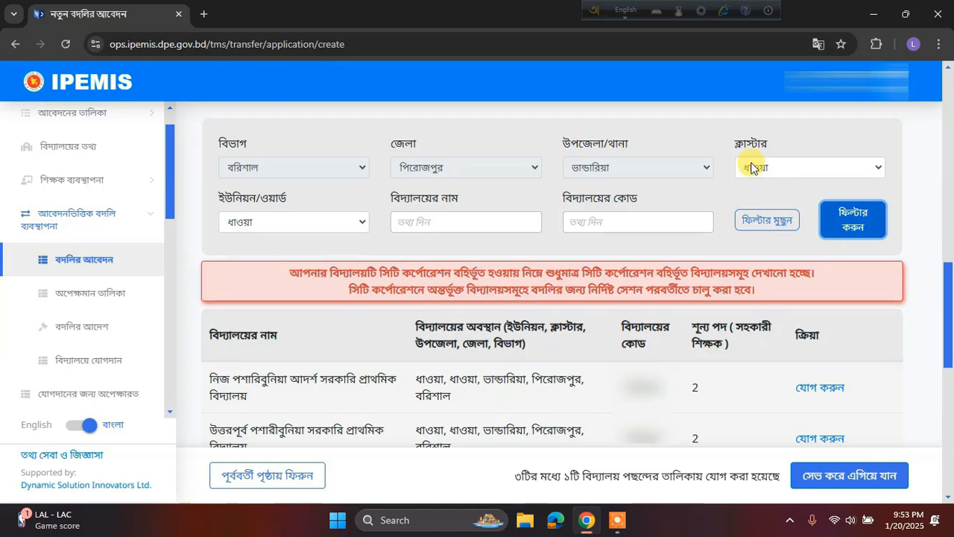
pyautogui.moveTo(951, 289); pyautogui.dragTo(951, 334)
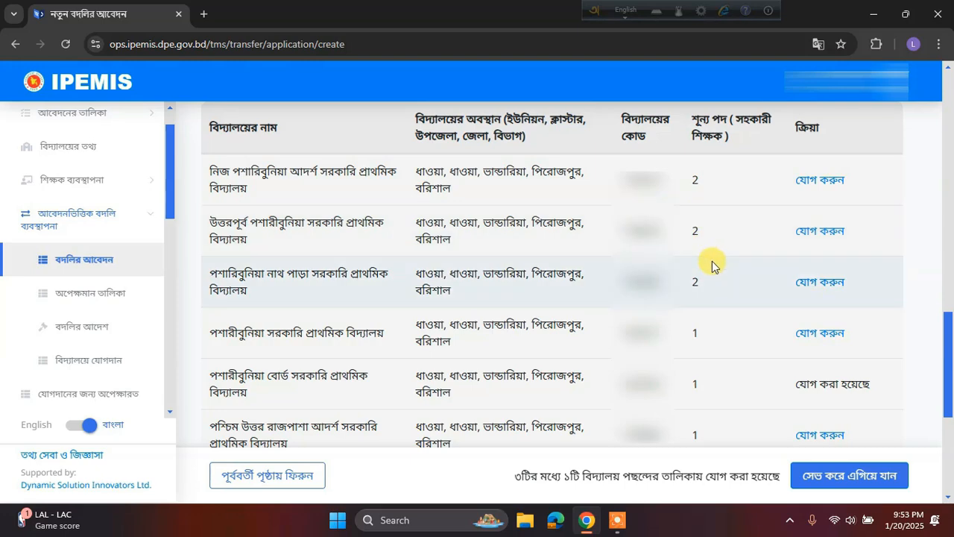
pyautogui.scroll(-2, 384, 248)
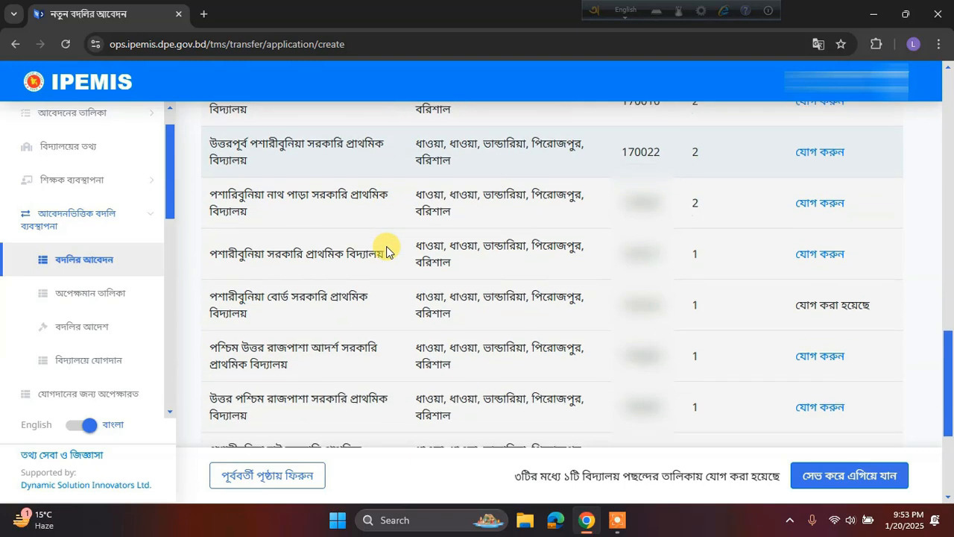
pyautogui.scroll(-2, 385, 250)
pyautogui.scroll(1, 201, 195)
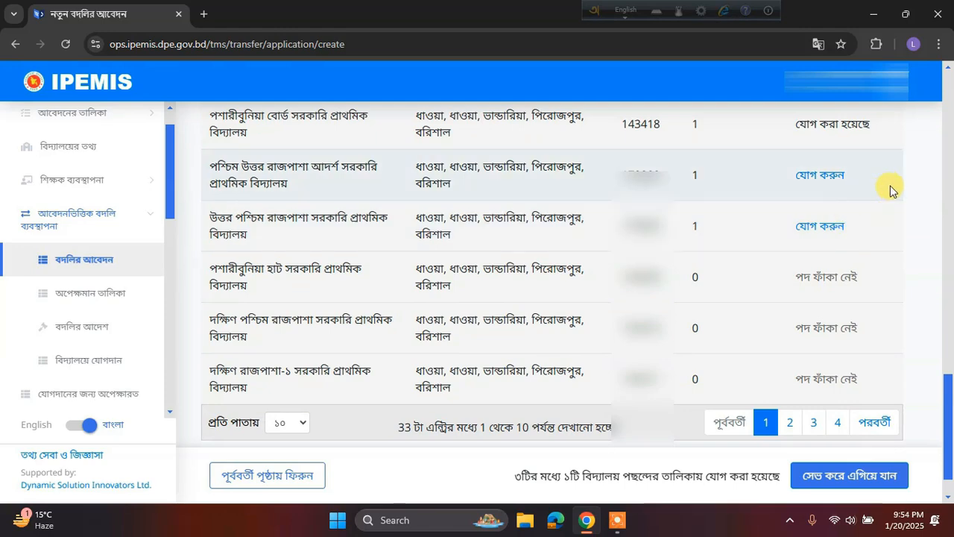
pyautogui.click(819, 176)
pyautogui.scroll(3, 251, 211)
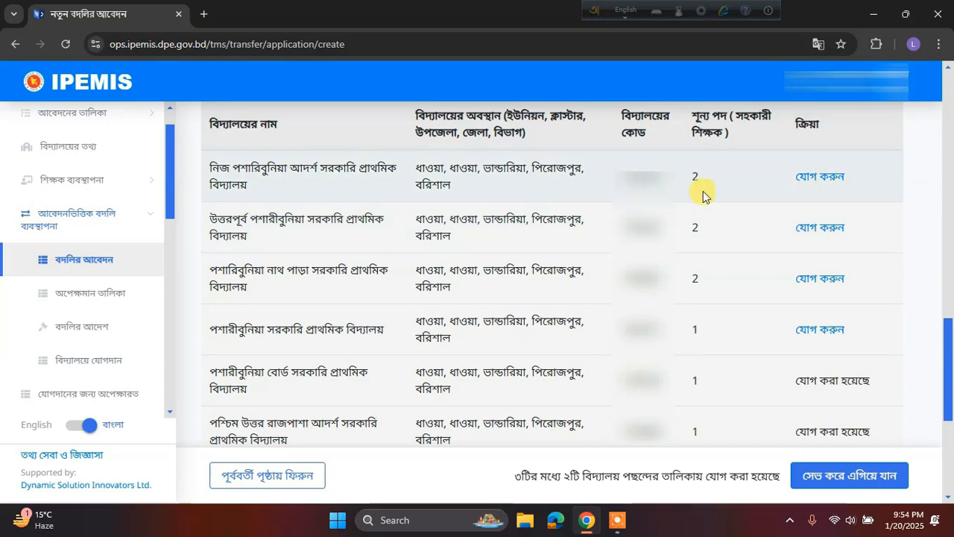
# Add নিজ পশারিবুনিয়া আদর্শ সরকারি প্রাথমিক বিদ্যালয় as third choice and save all three schools.
pyautogui.click(826, 177)
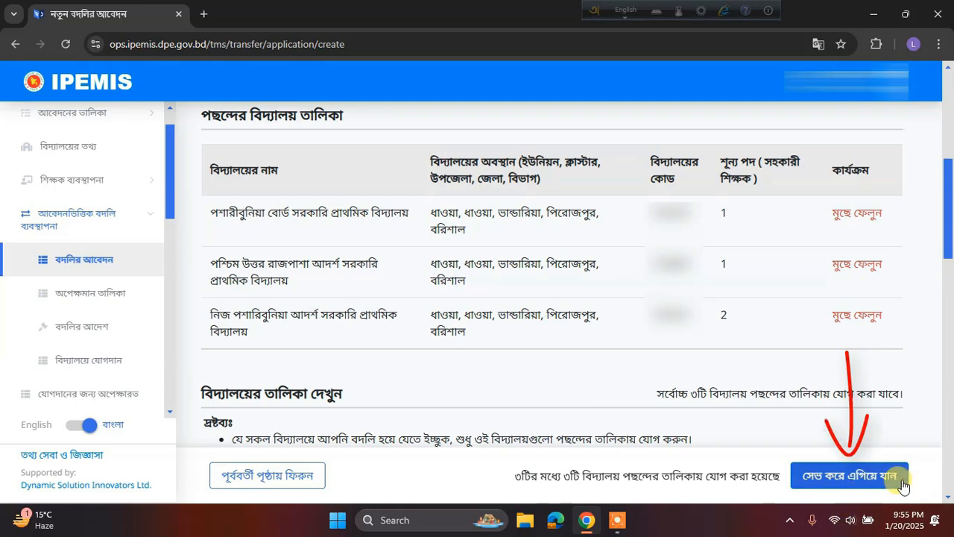
pyautogui.click(863, 482)
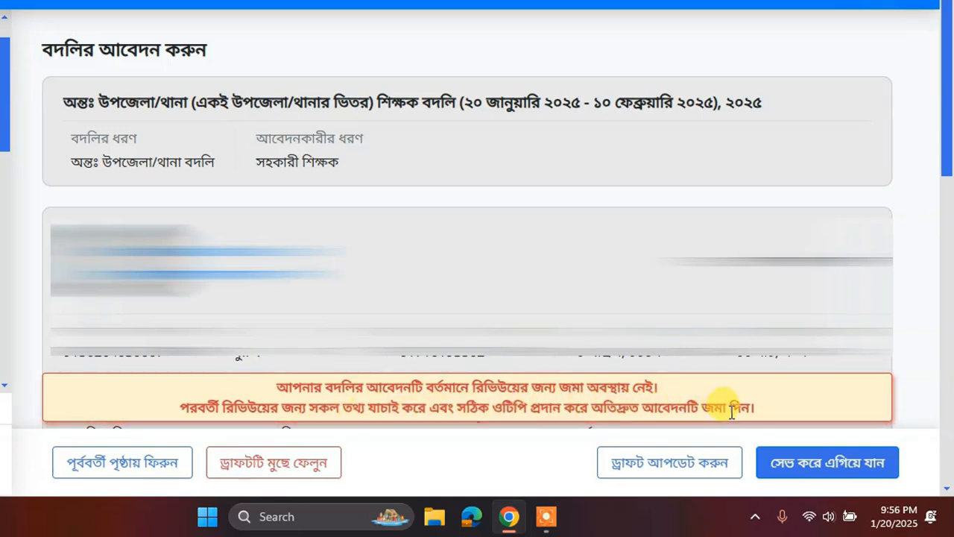
pyautogui.moveTo(947, 107); pyautogui.dragTo(944, 283)
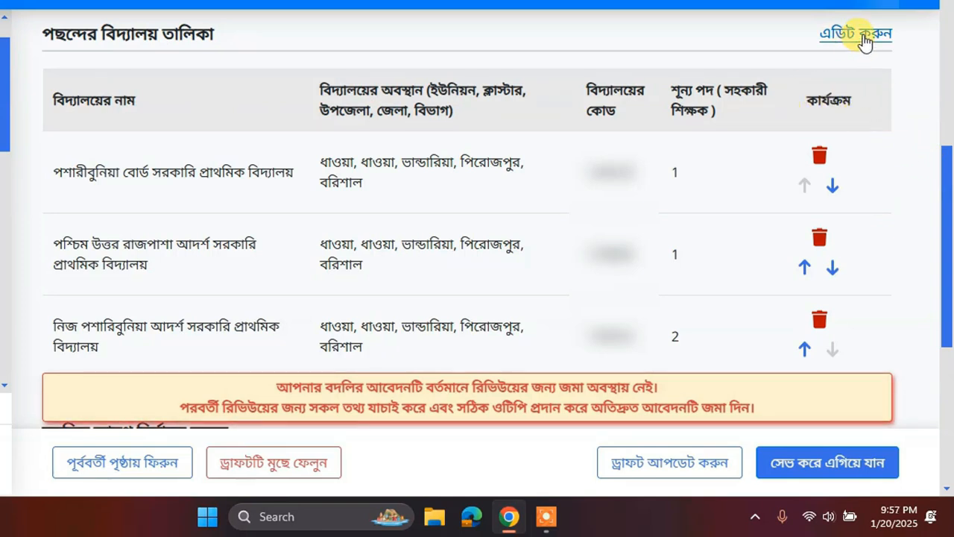
pyautogui.scroll(-1, 40, 49)
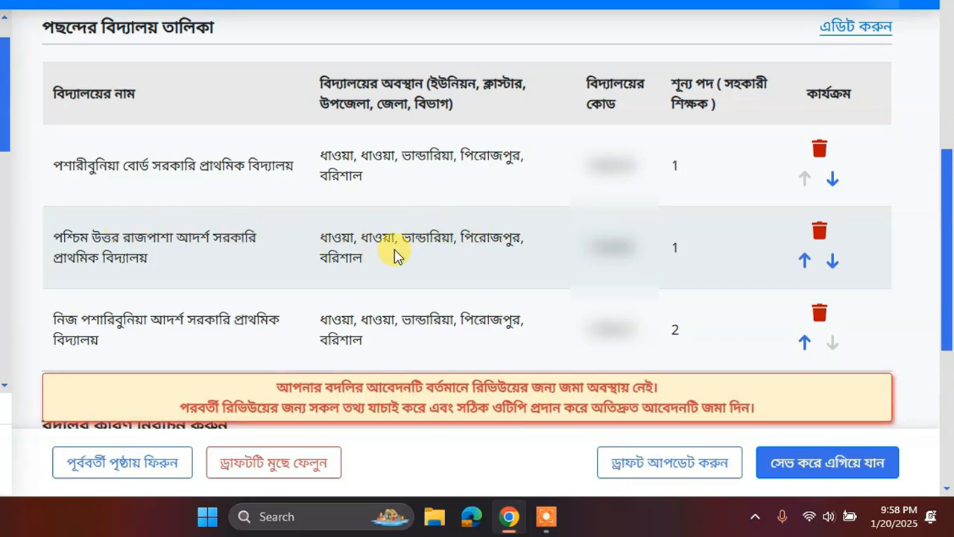
pyautogui.click(805, 261)
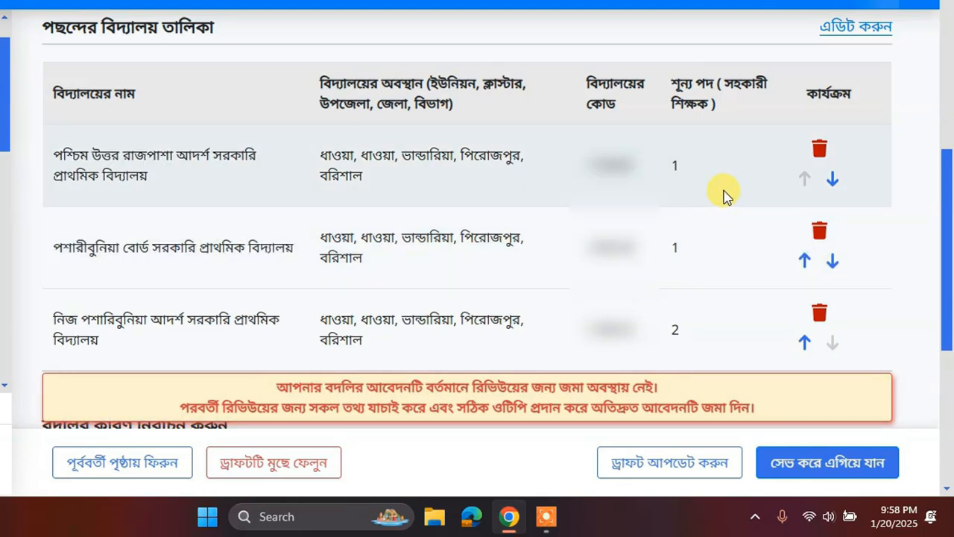
pyautogui.click(833, 179)
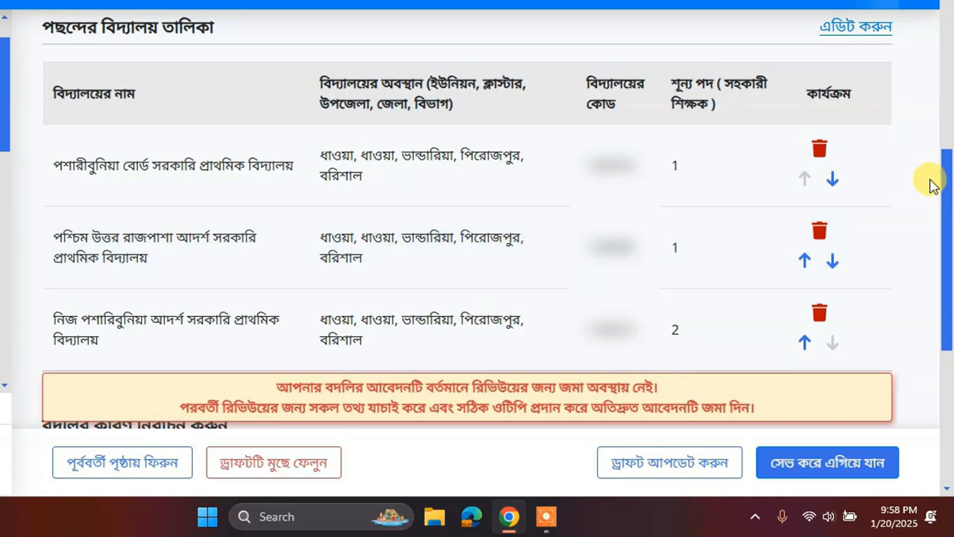
pyautogui.moveTo(945, 182); pyautogui.dragTo(945, 317)
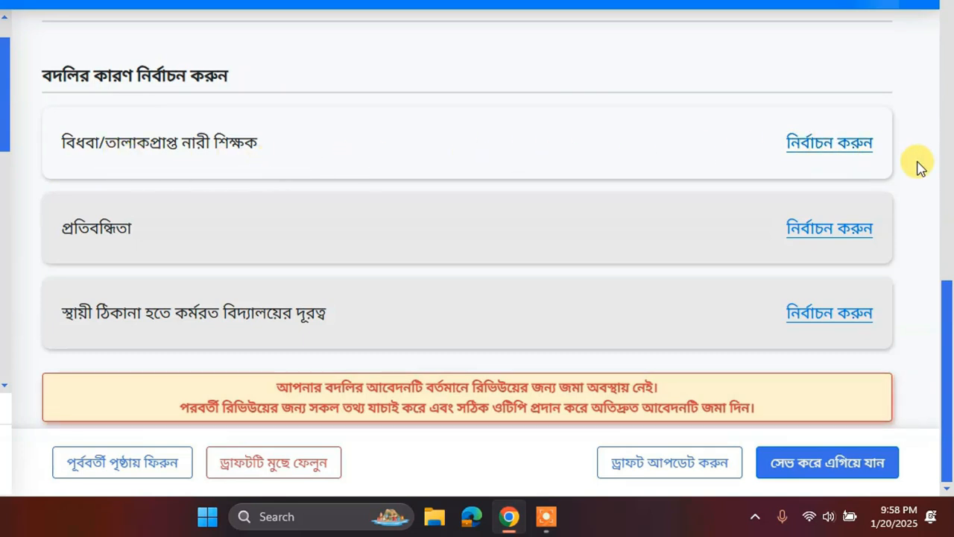
# Try and cancel the widowed/divorced and disability reasons, then select distance from permanent address.
pyautogui.click(832, 153)
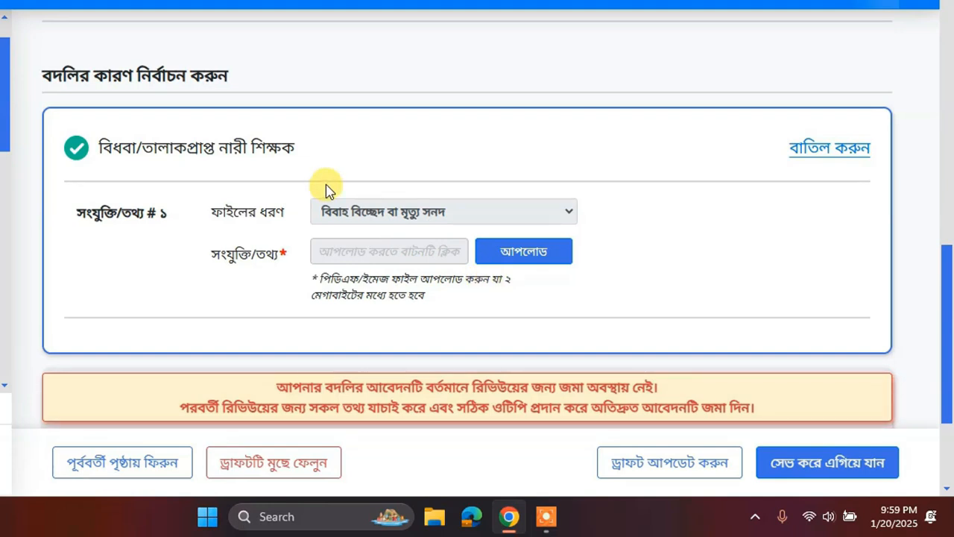
pyautogui.click(830, 149)
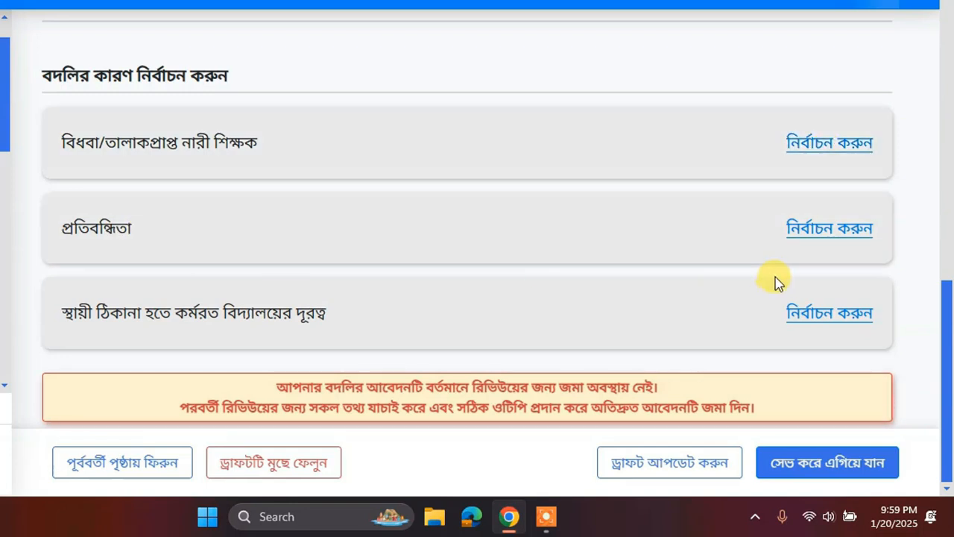
pyautogui.click(838, 232)
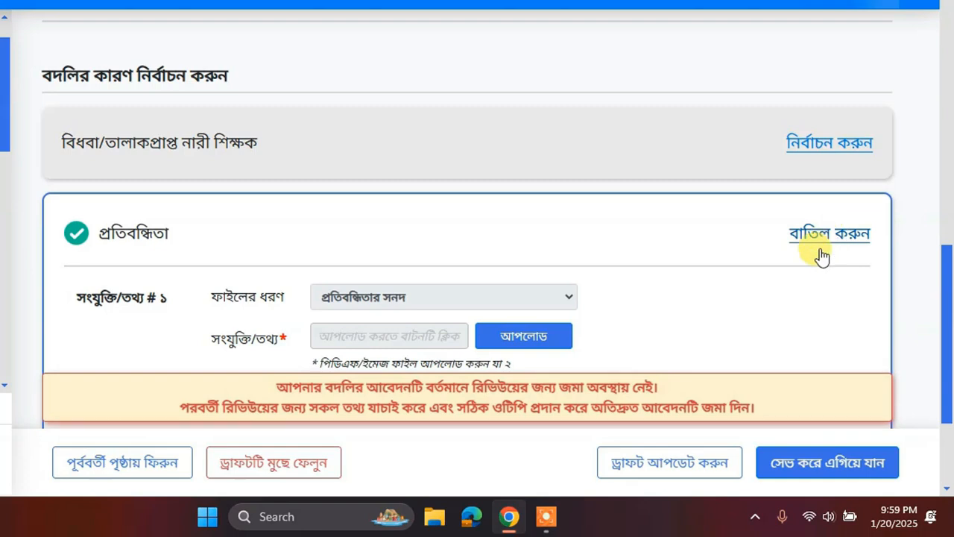
pyautogui.scroll(-1, 362, 239)
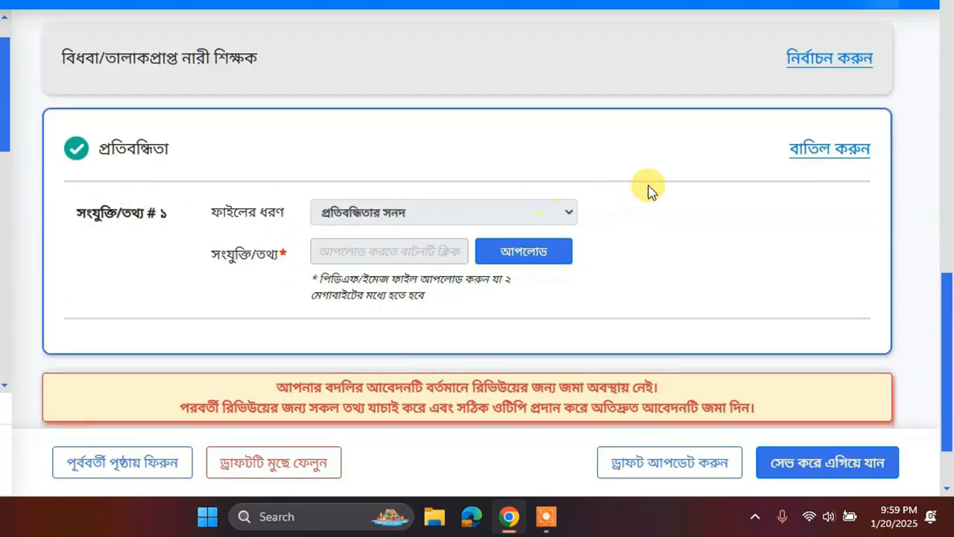
pyautogui.click(841, 153)
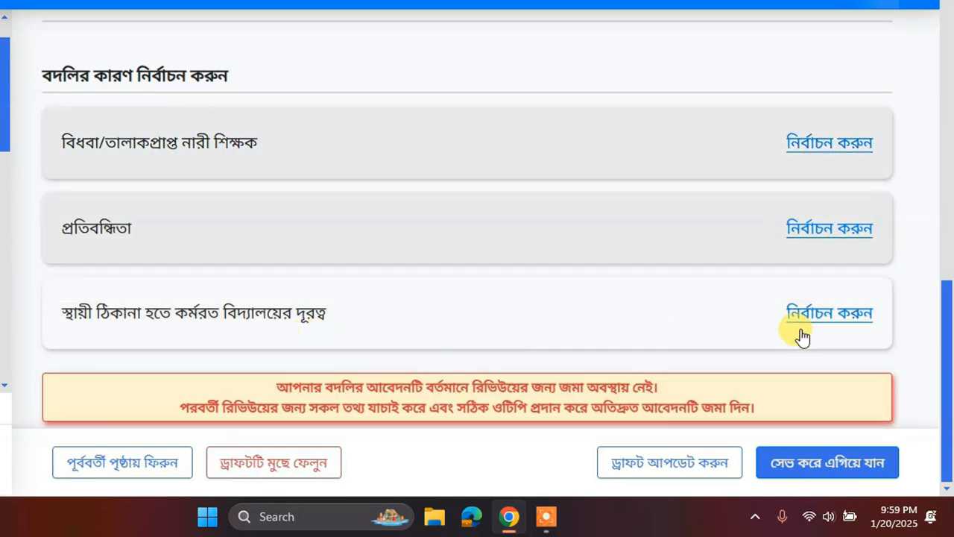
pyautogui.click(828, 316)
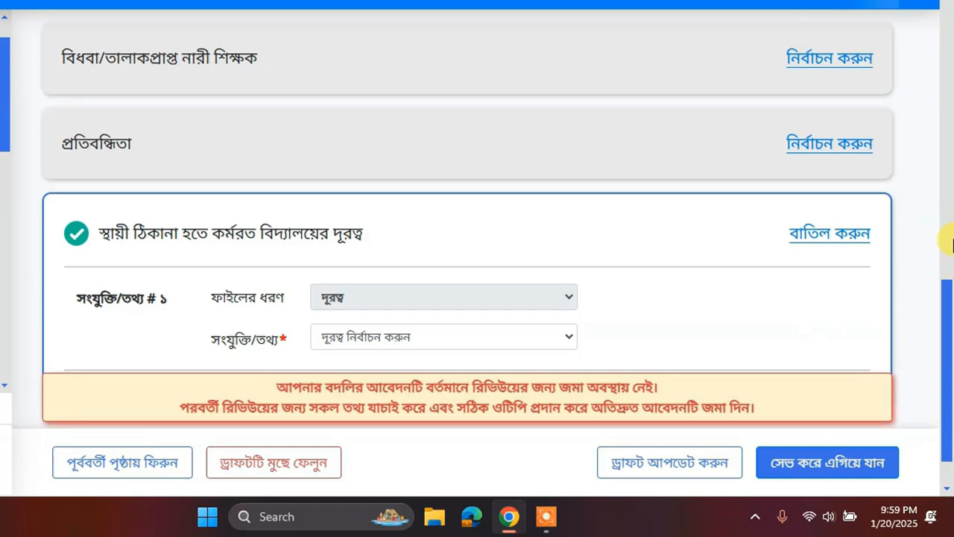
pyautogui.scroll(-1, 944, 304)
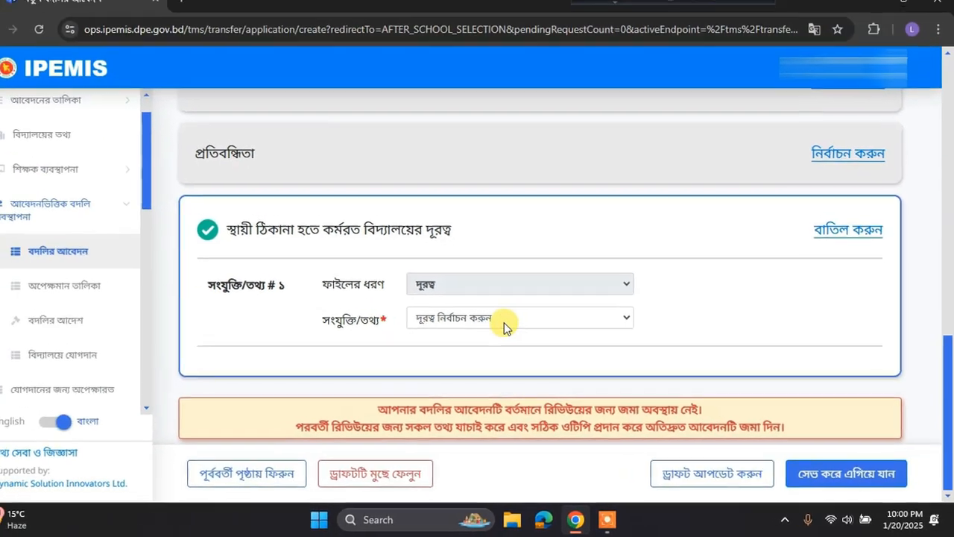
# Set the distance attachment to ২৮ কি. মি. (28 km) and save the reason.
pyautogui.click(503, 322)
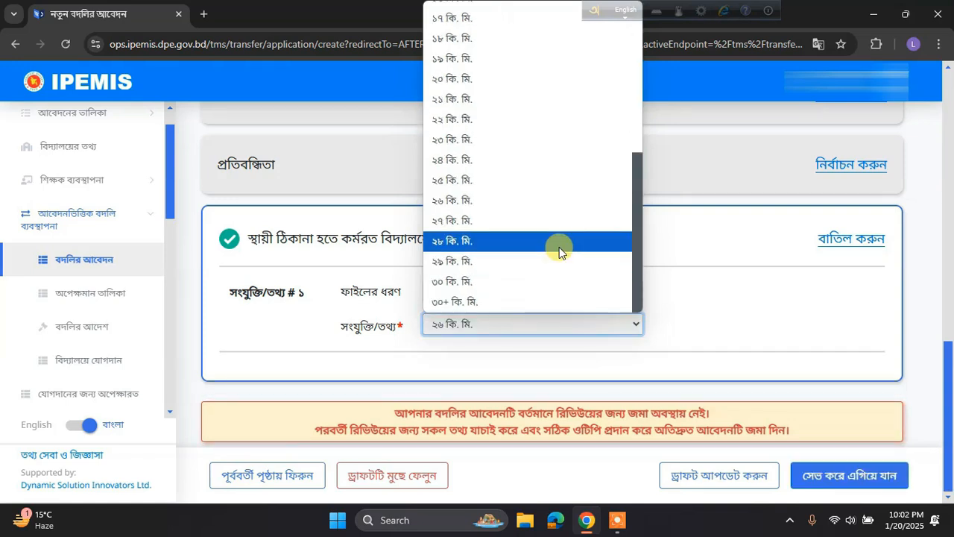
pyautogui.click(529, 241)
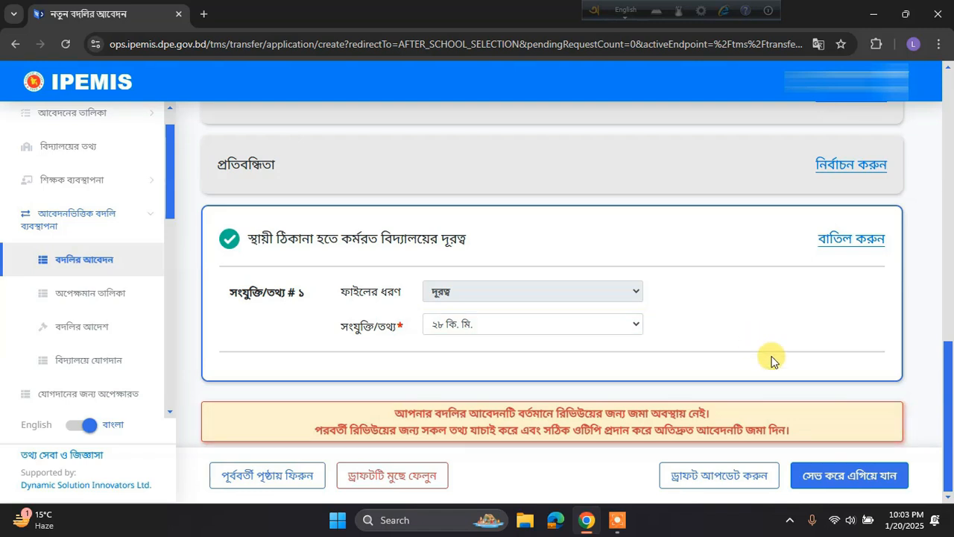
pyautogui.click(857, 485)
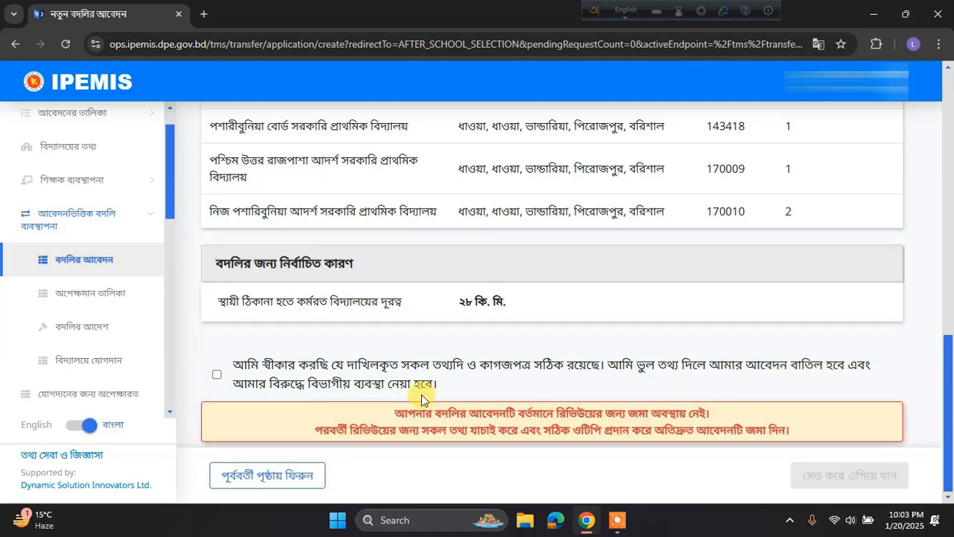
# Accept the declaration that all information is correct and save to reach the preview.
pyautogui.click(216, 375)
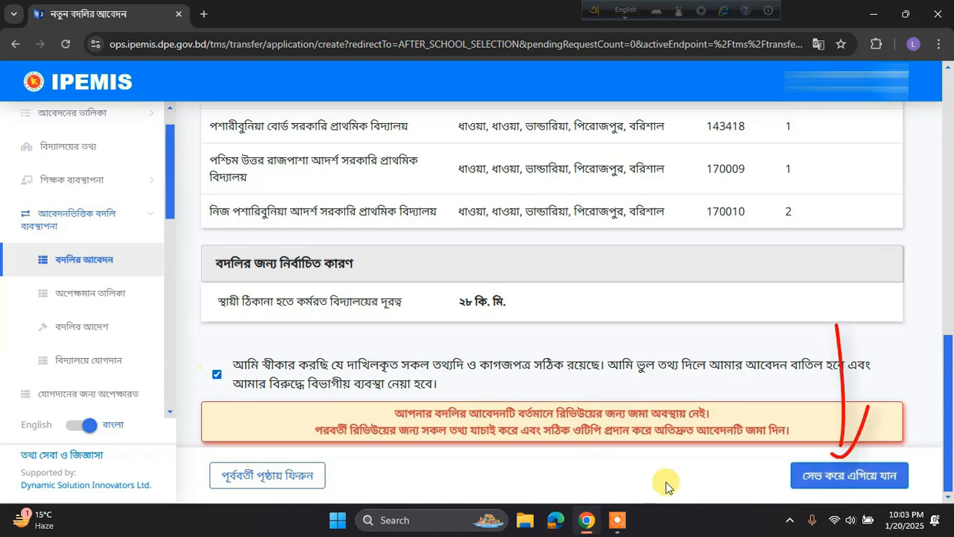
pyautogui.click(850, 477)
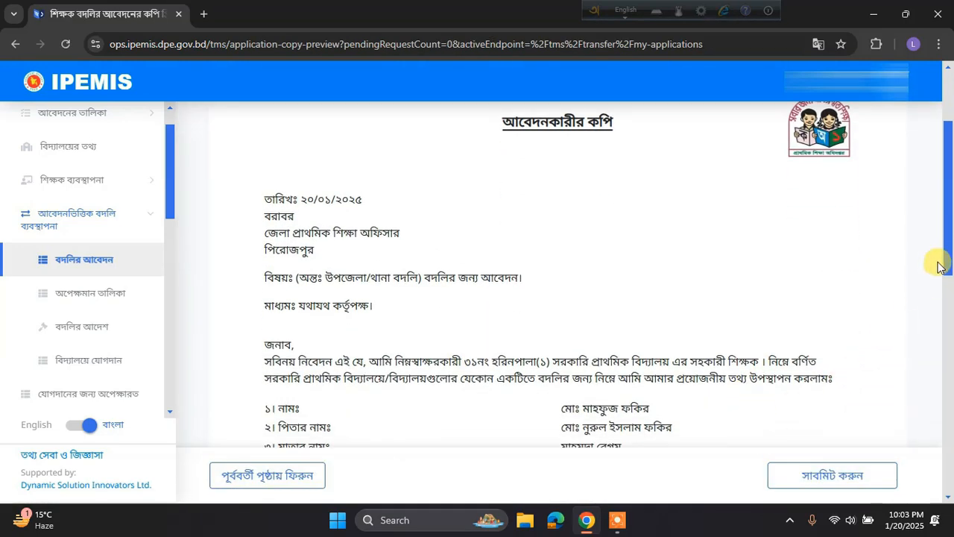
# Review the application copy dated 20/01/2025 and submit it for OTP verification.
pyautogui.scroll(-1, 788, 328)
pyautogui.scroll(-6, 787, 328)
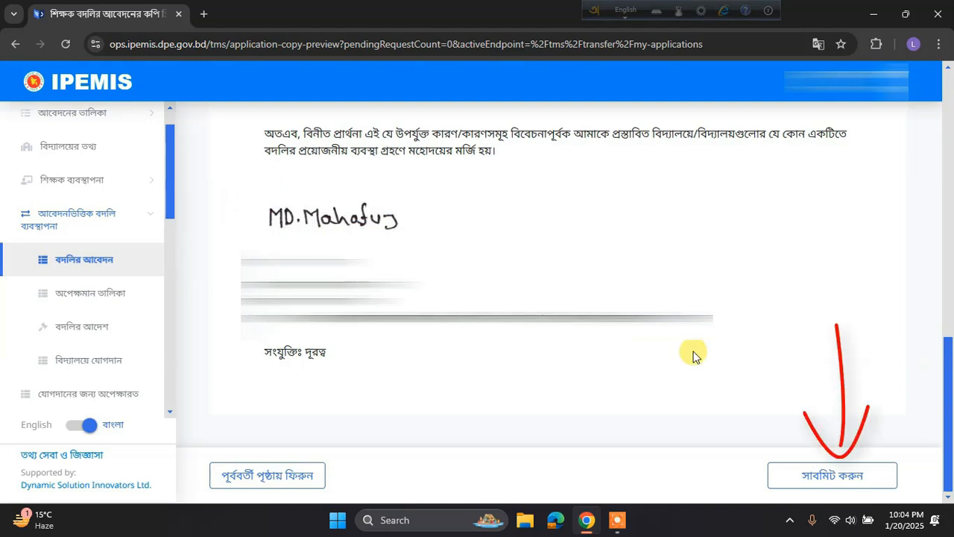
pyautogui.click(835, 483)
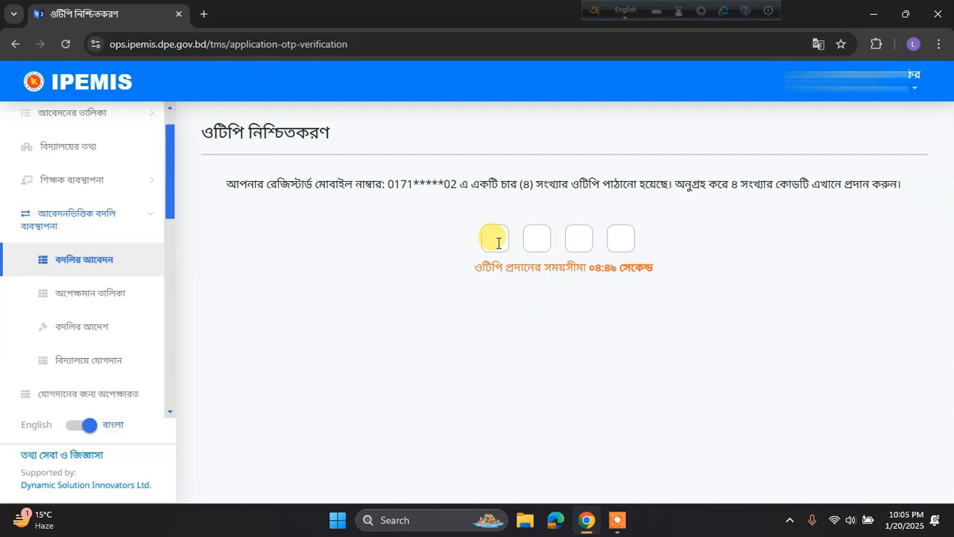
# Enter the four-digit OTP sent to the registered mobile number to file the application.
pyautogui.click(495, 247)
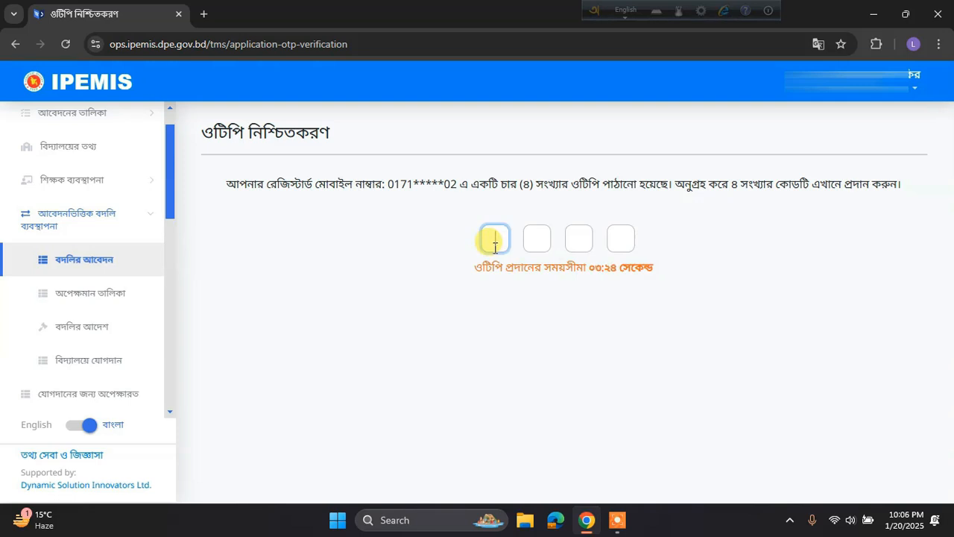
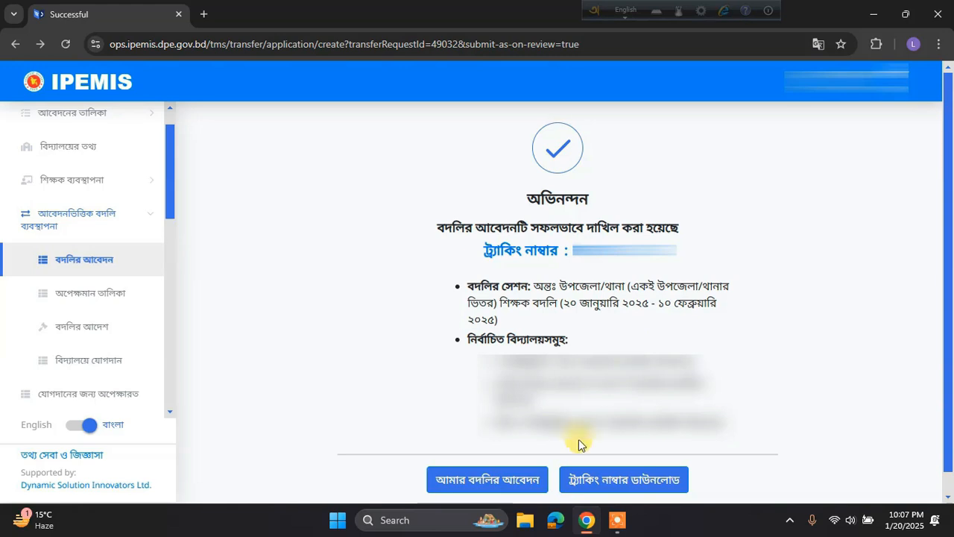
# Open আমার বদলির আবেদন and view the transfer request's status card showing review ongoing.
pyautogui.click(511, 480)
pyautogui.scroll(-3, 876, 365)
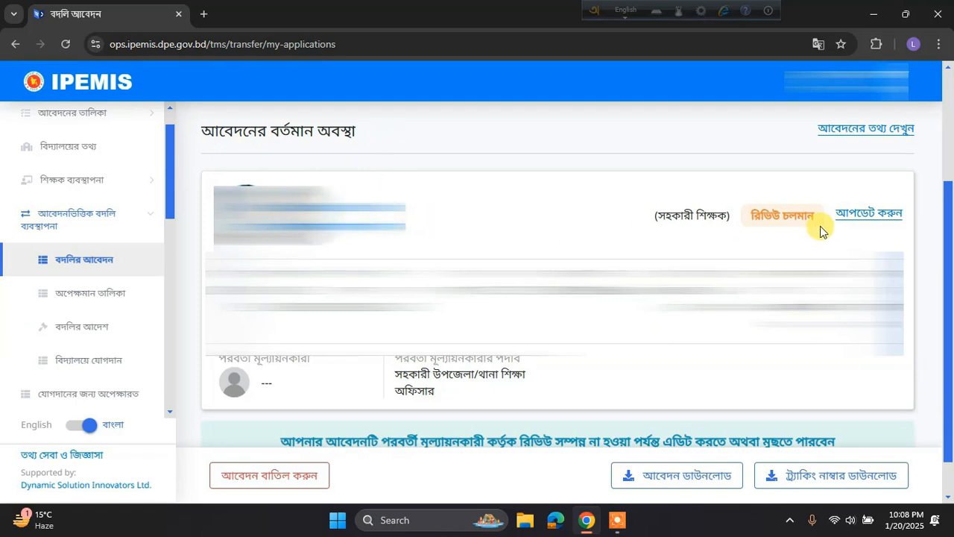
pyautogui.scroll(-1, 257, 430)
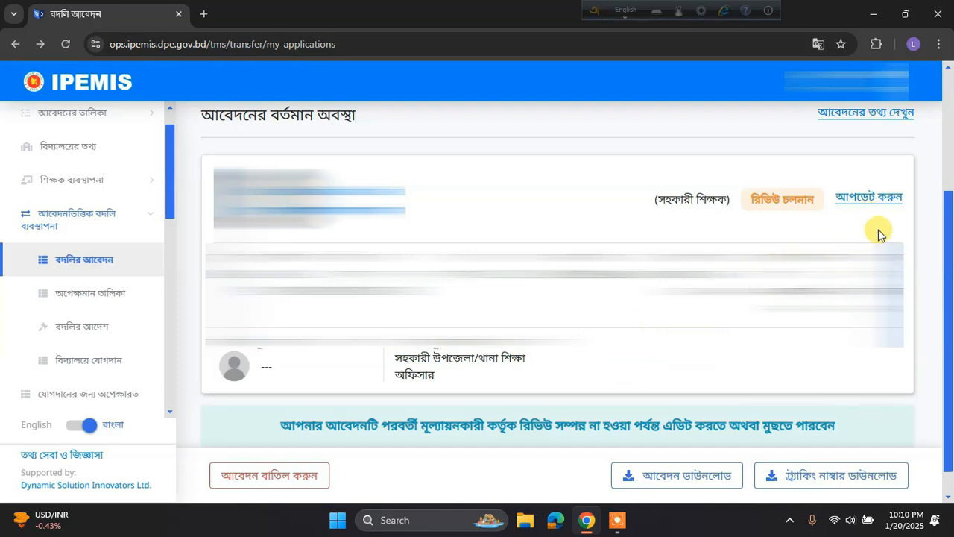
pyautogui.click(867, 195)
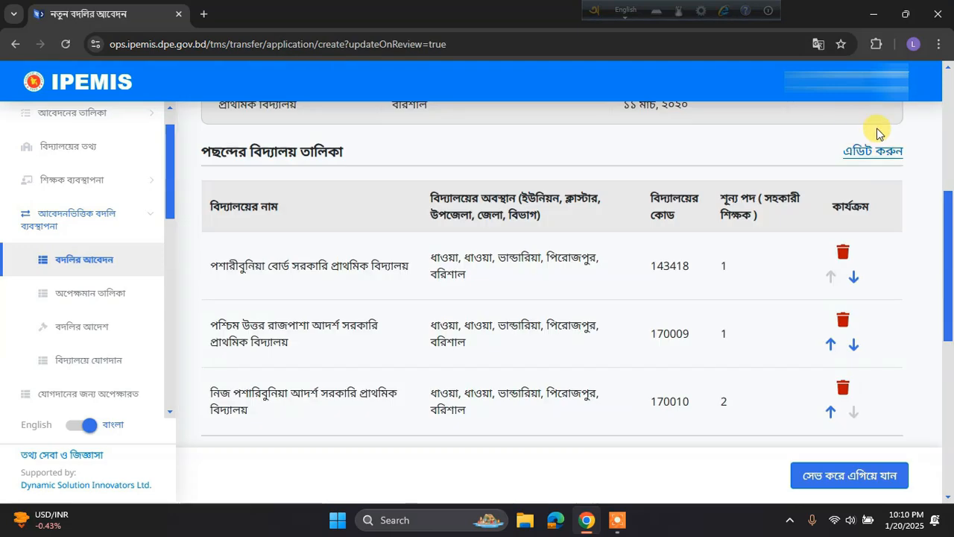
pyautogui.moveTo(947, 234); pyautogui.dragTo(950, 309)
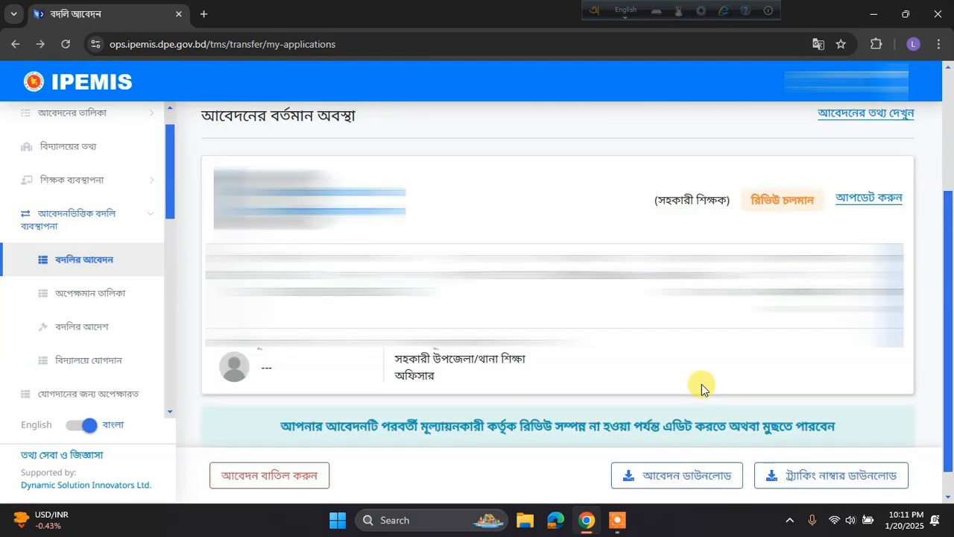
pyautogui.click(292, 480)
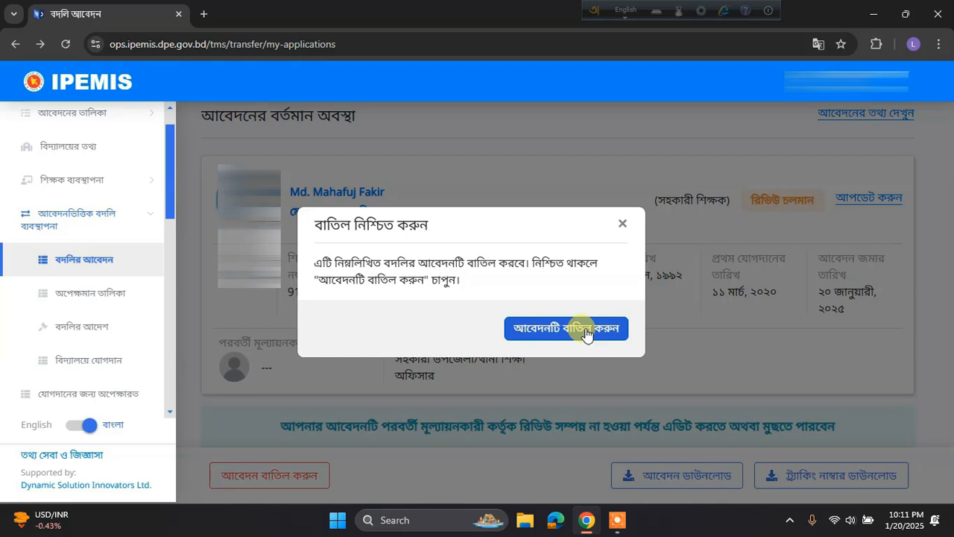
pyautogui.click(622, 225)
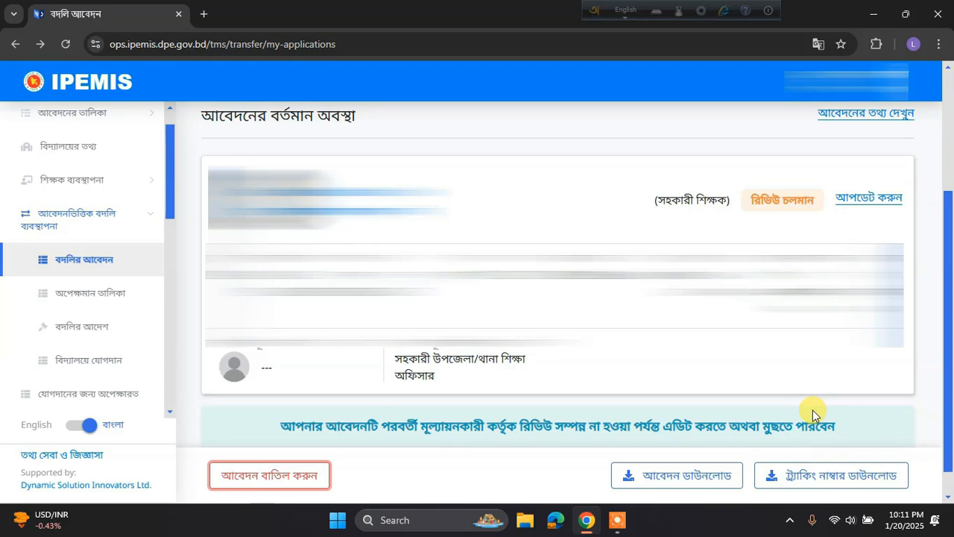
# Download the application copy and tracking number PDFs, then open and view the downloaded PDF.
pyautogui.click(691, 477)
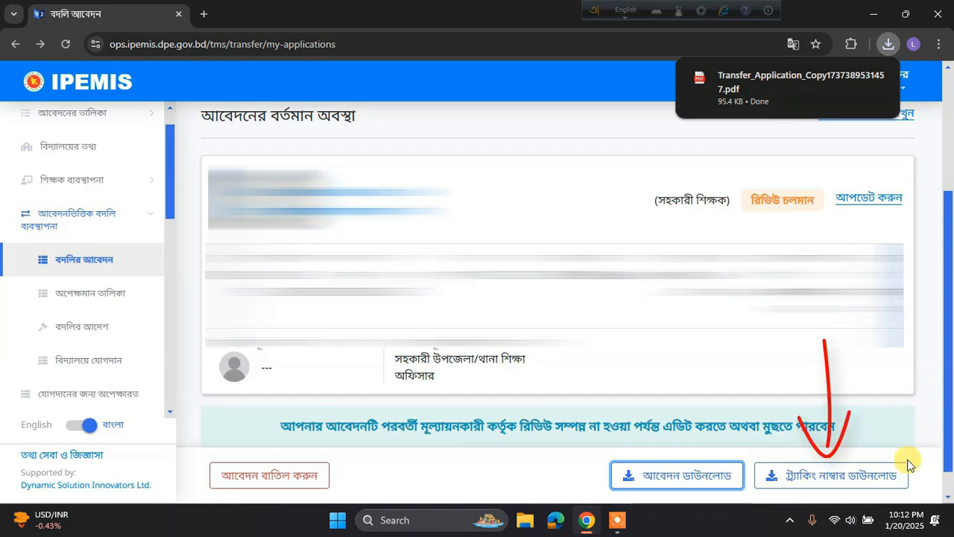
pyautogui.click(846, 477)
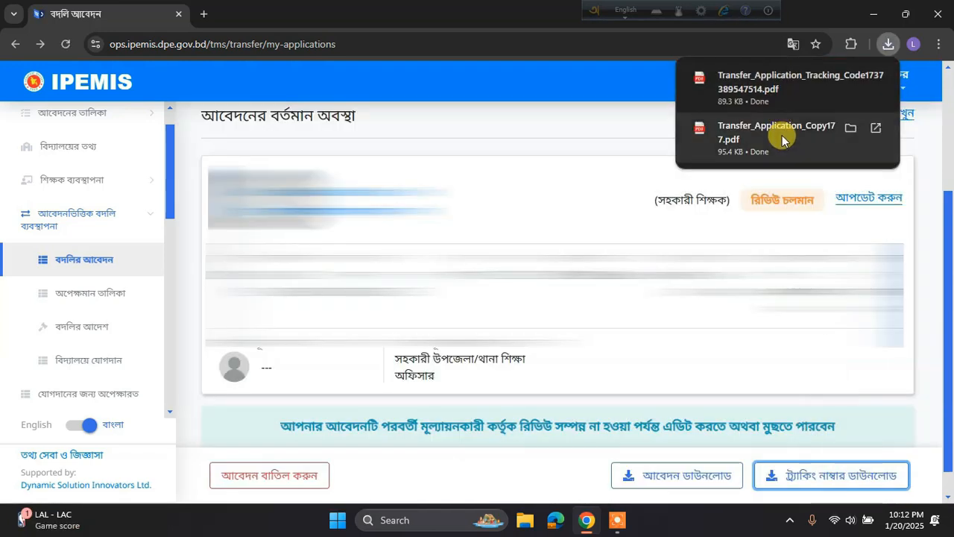
pyautogui.click(780, 136)
pyautogui.scroll(-10, 552, 342)
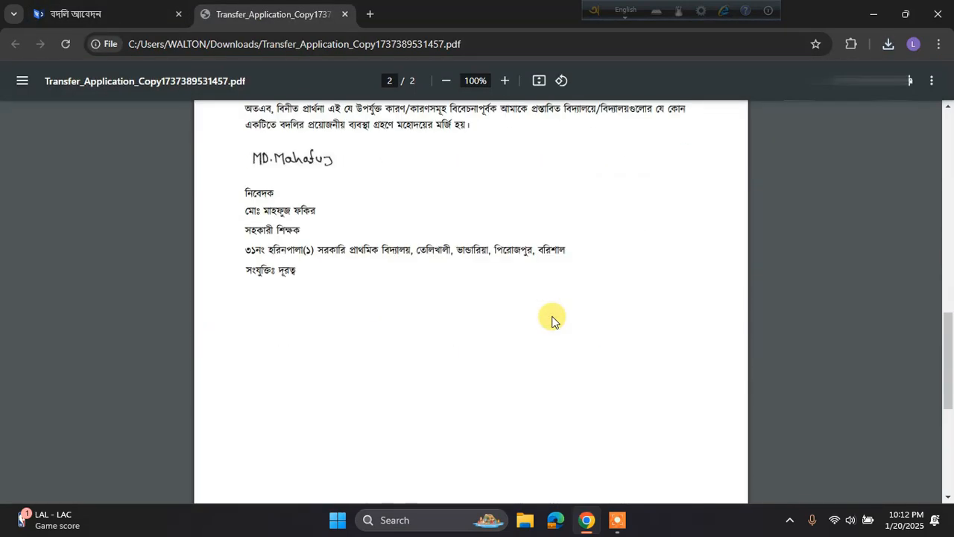
pyautogui.scroll(-2, 631, 325)
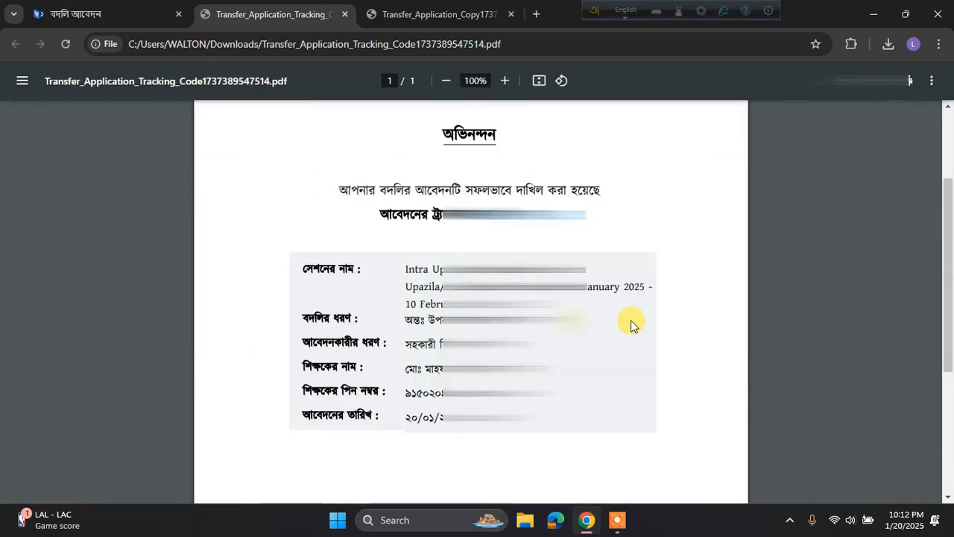